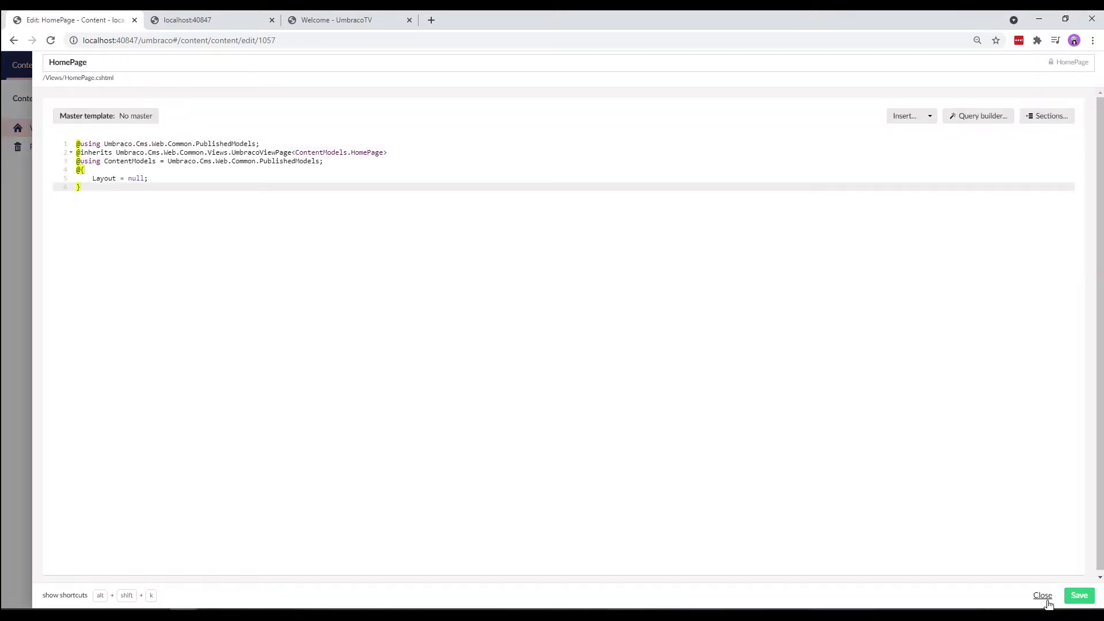
Close the editor panel and open the HomePage template from Settings > Templates.
left_click(1042, 595)
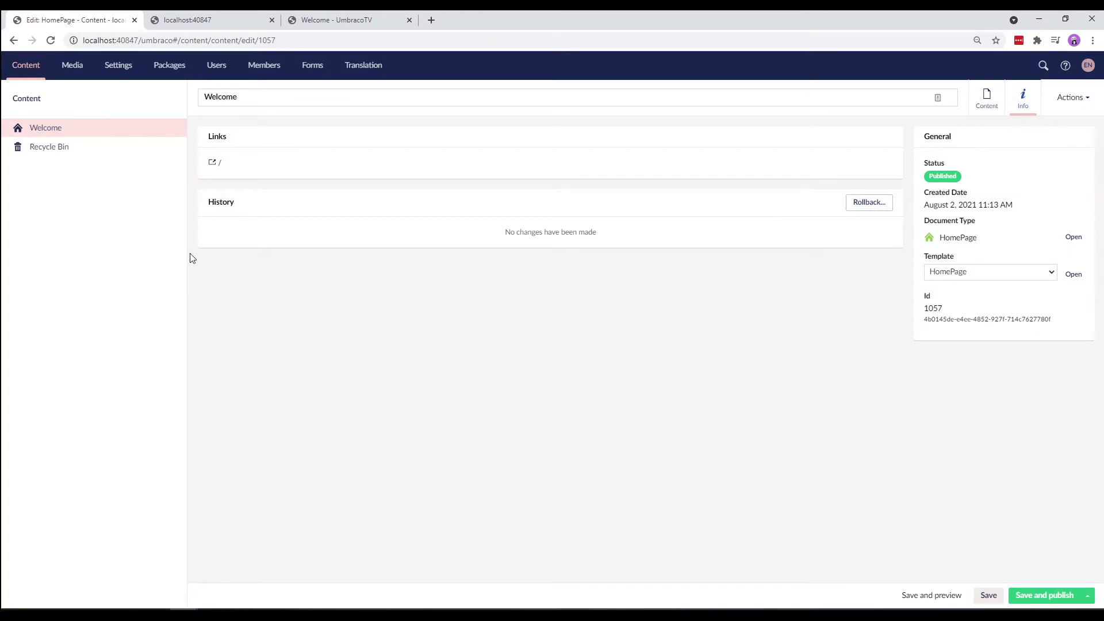
left_click(118, 68)
mouse_move(58, 377)
left_click(67, 382)
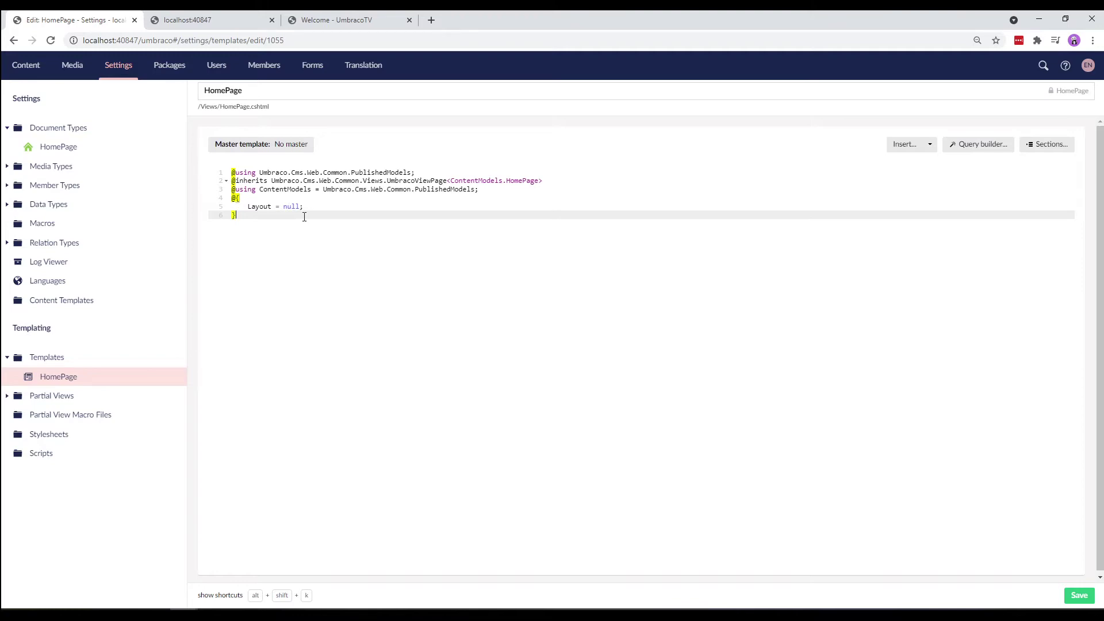
Select all of the index.html markup in VS Code and return to the browser.
left_click(326, 607)
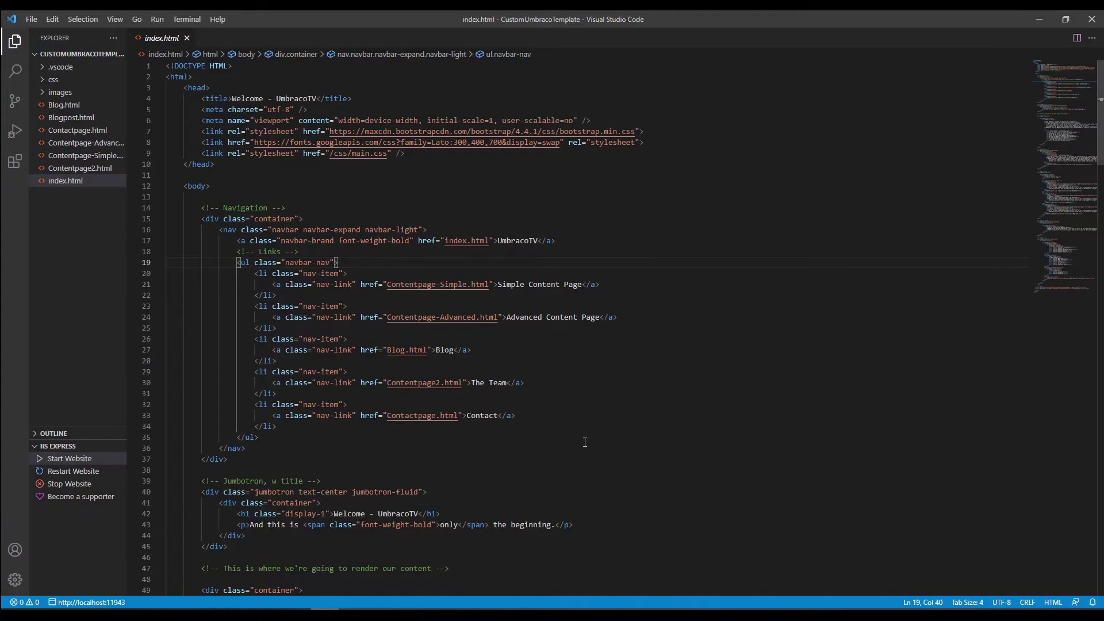
left_click(584, 442)
key("ctrl+a")
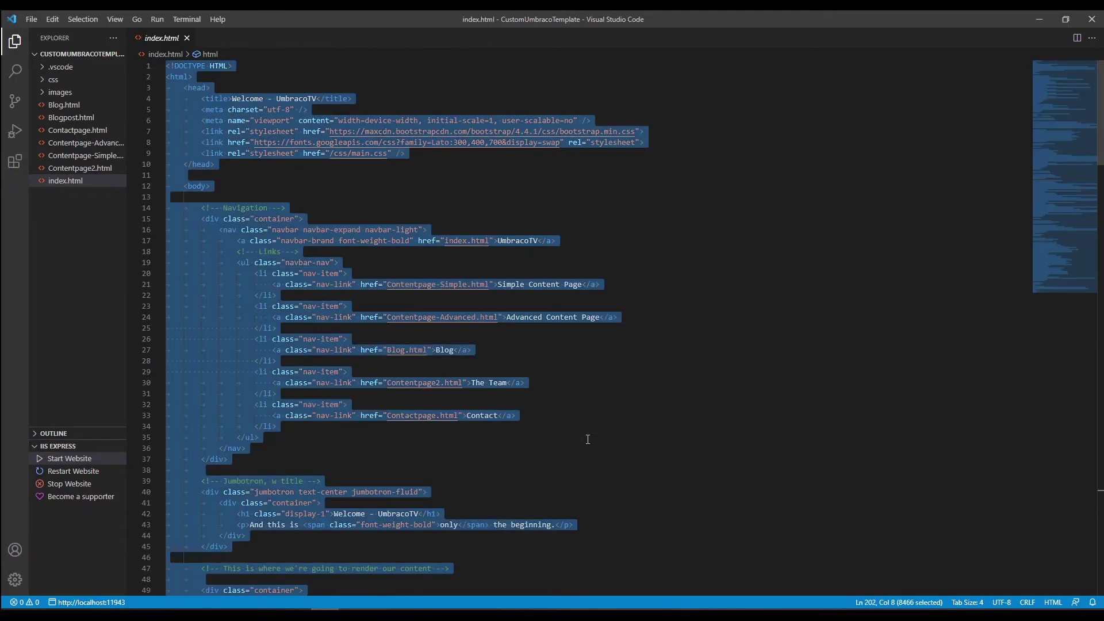
key("alt+Tab")
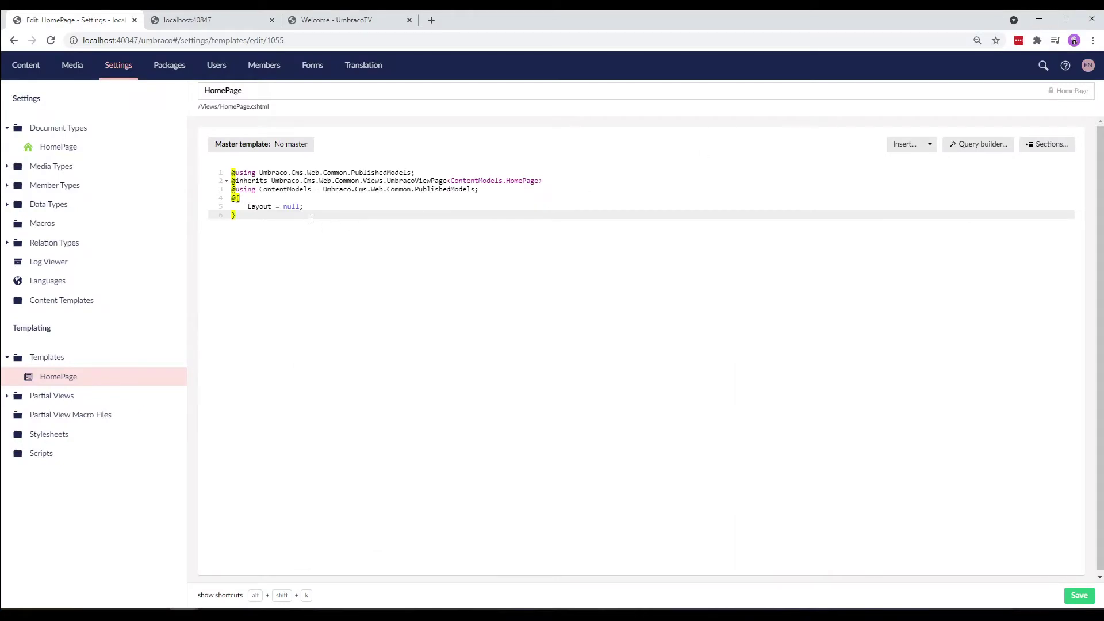
Paste the index.html markup below the HomePage template's Razor header and save.
key("Return")
key("Return")
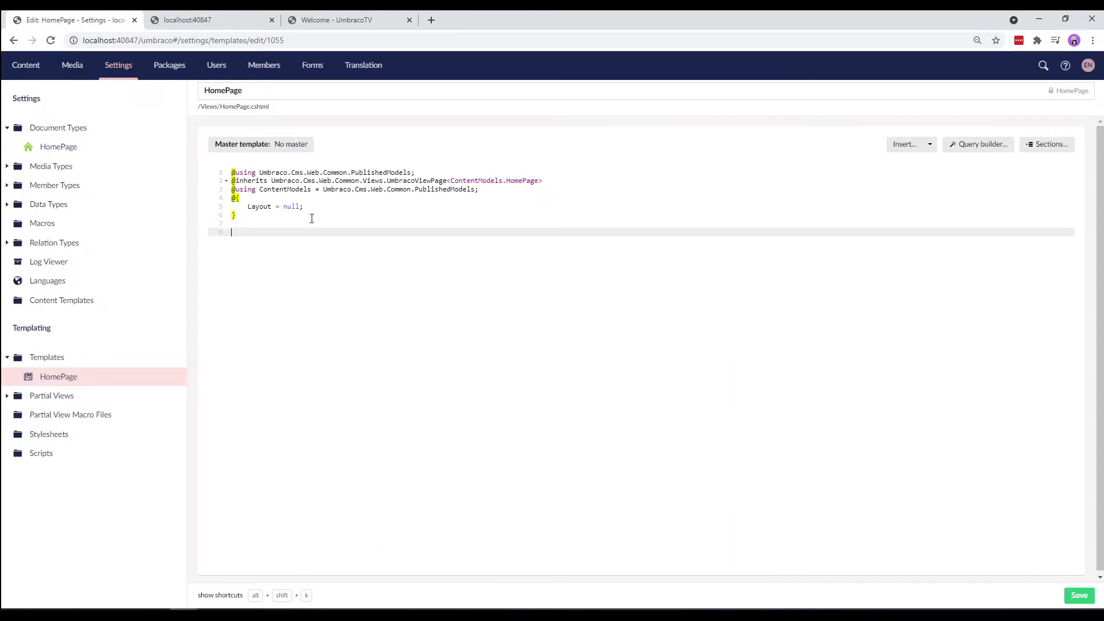
key("ctrl+v")
left_click(1080, 596)
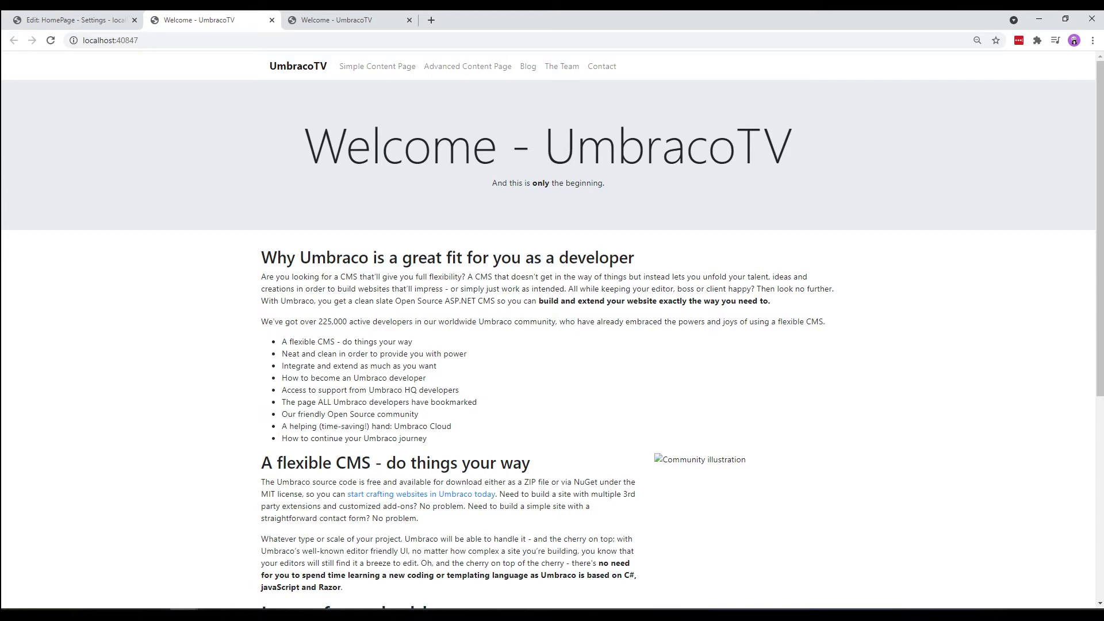
Bring up File Explorer on the MyCustomUmbracoProject folder.
key("alt+Tab")
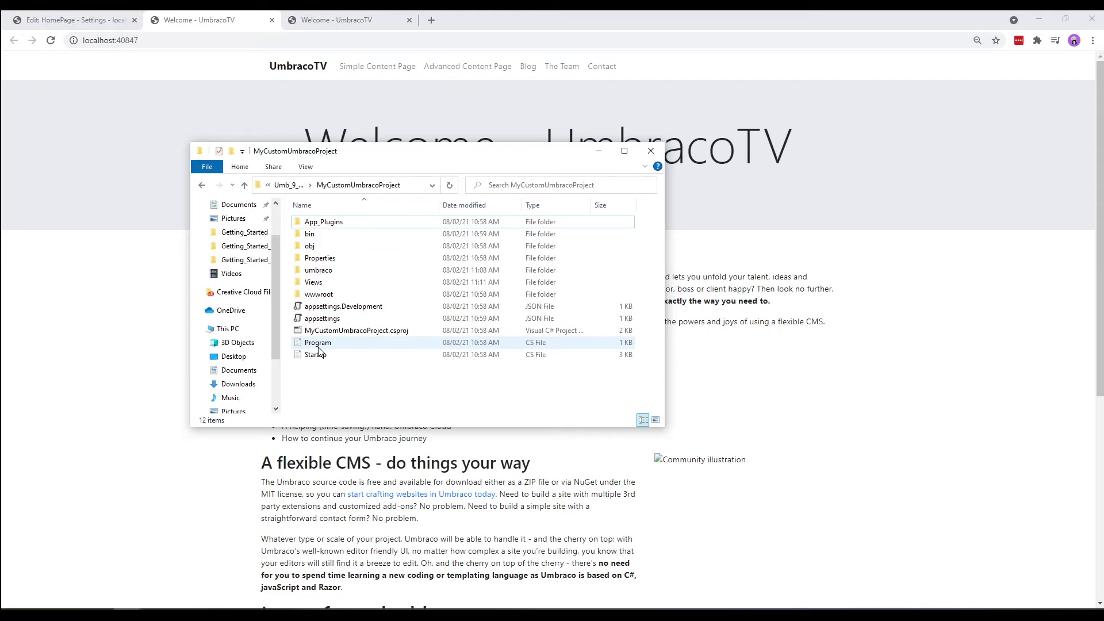
Copy the css and images folders from CustomUmbracoTemplate into the project's wwwroot.
left_click_drag(515, 180, 734, 176)
left_click(638, 253)
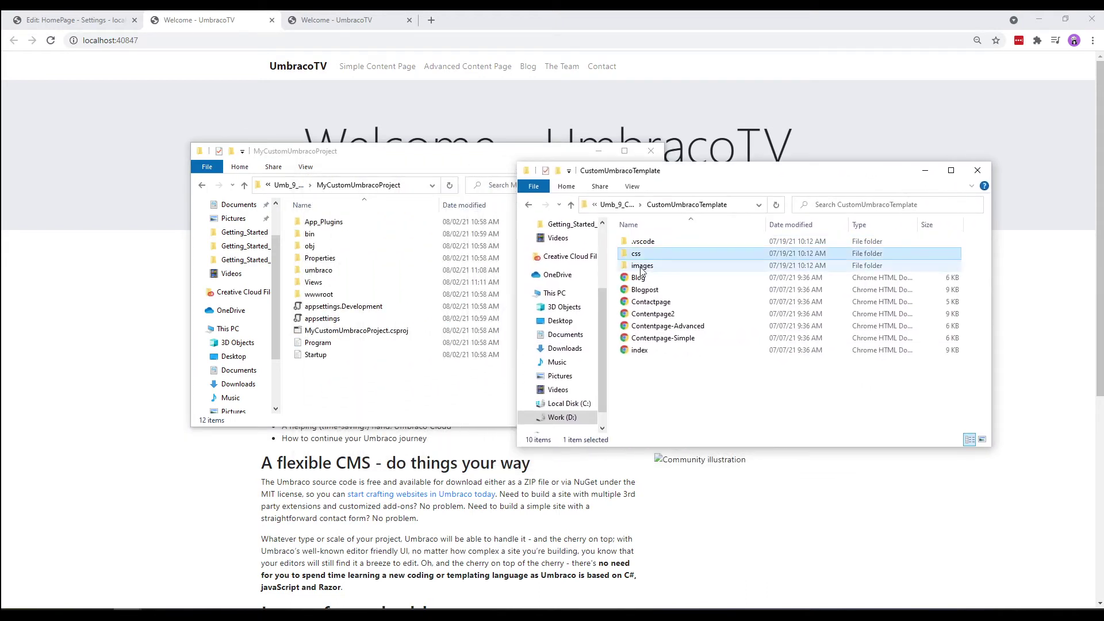
left_click(641, 267, "ctrl")
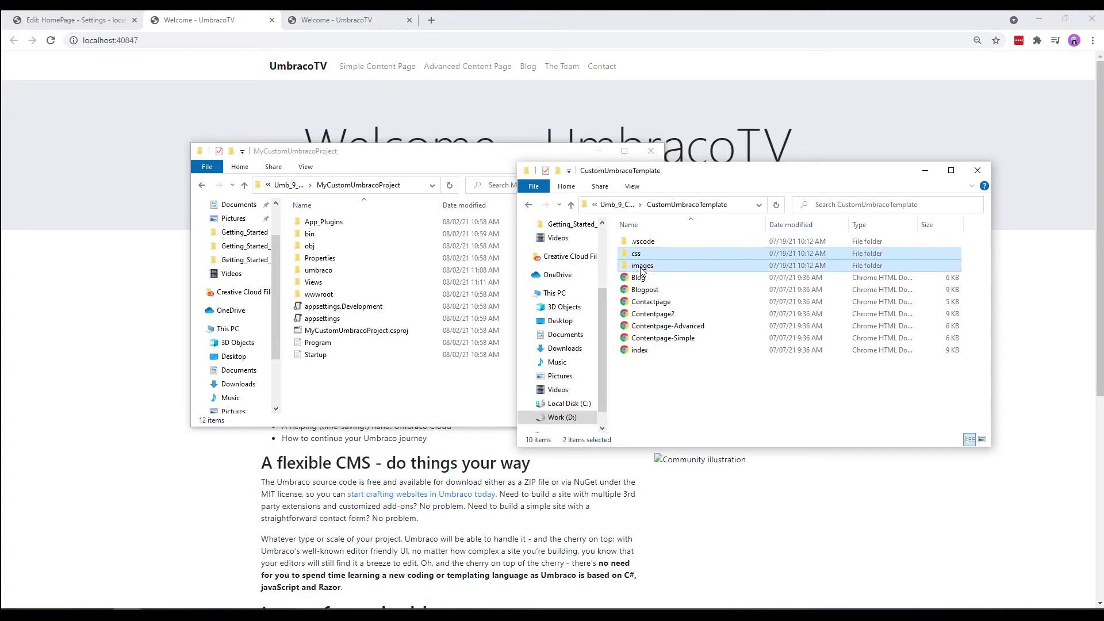
double_click(319, 295)
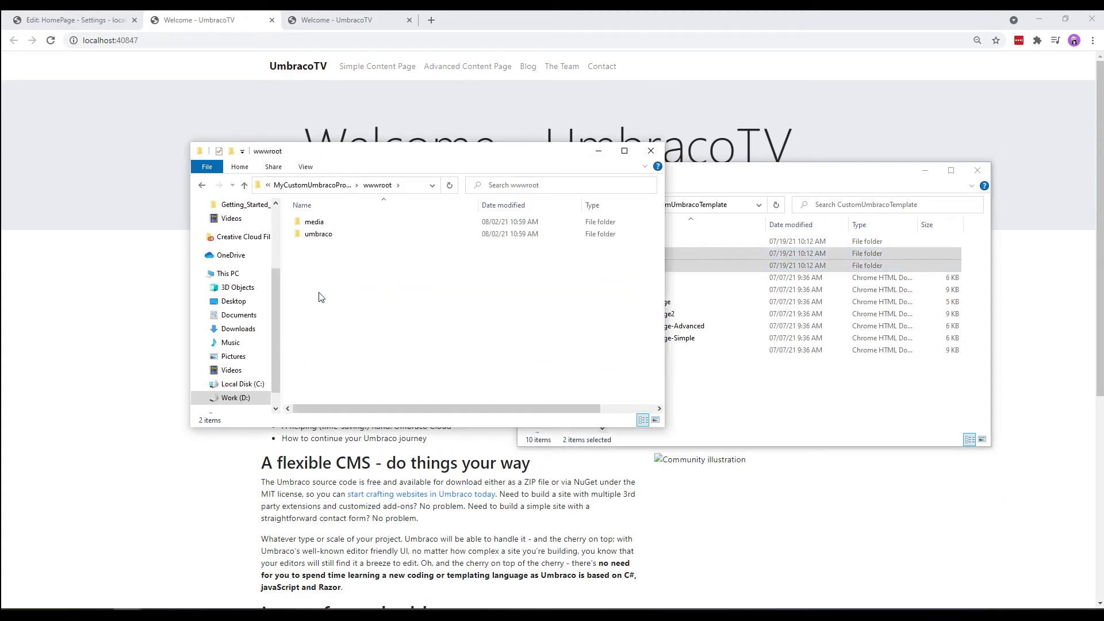
key("ctrl+v")
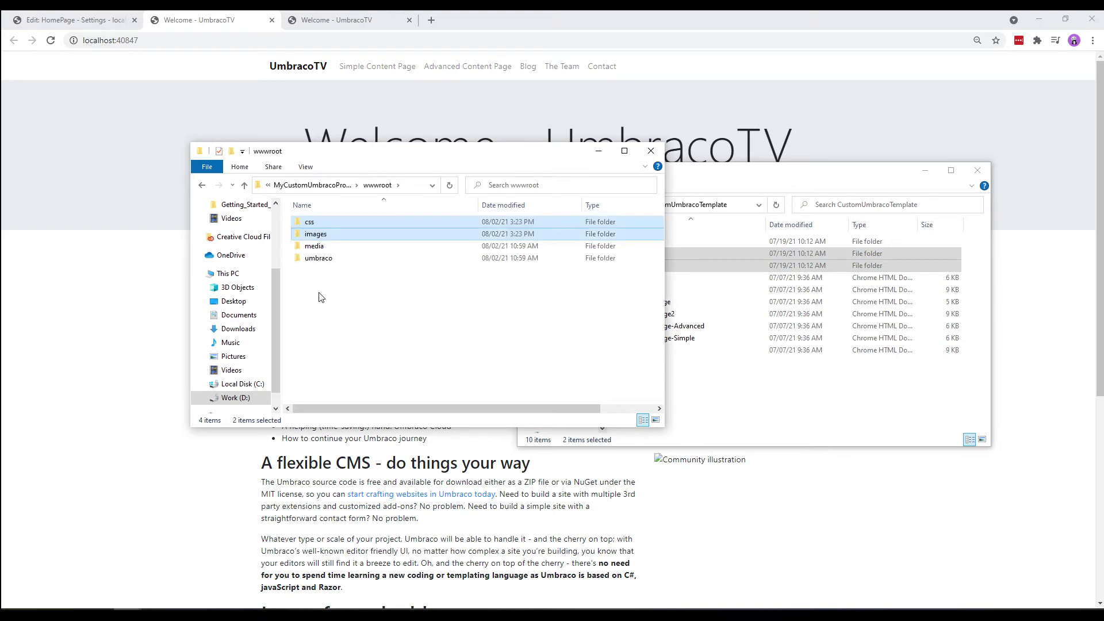
In the Umbraco backoffice, reload the Stylesheets list and open main.css.
left_click(115, 275)
left_click(51, 22)
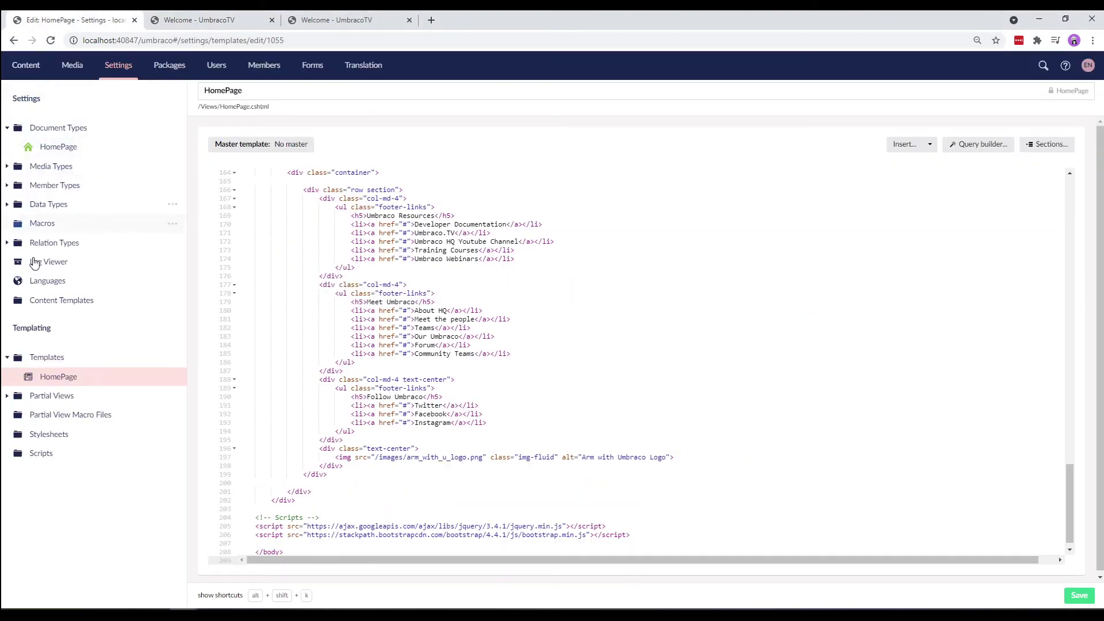
mouse_move(49, 434)
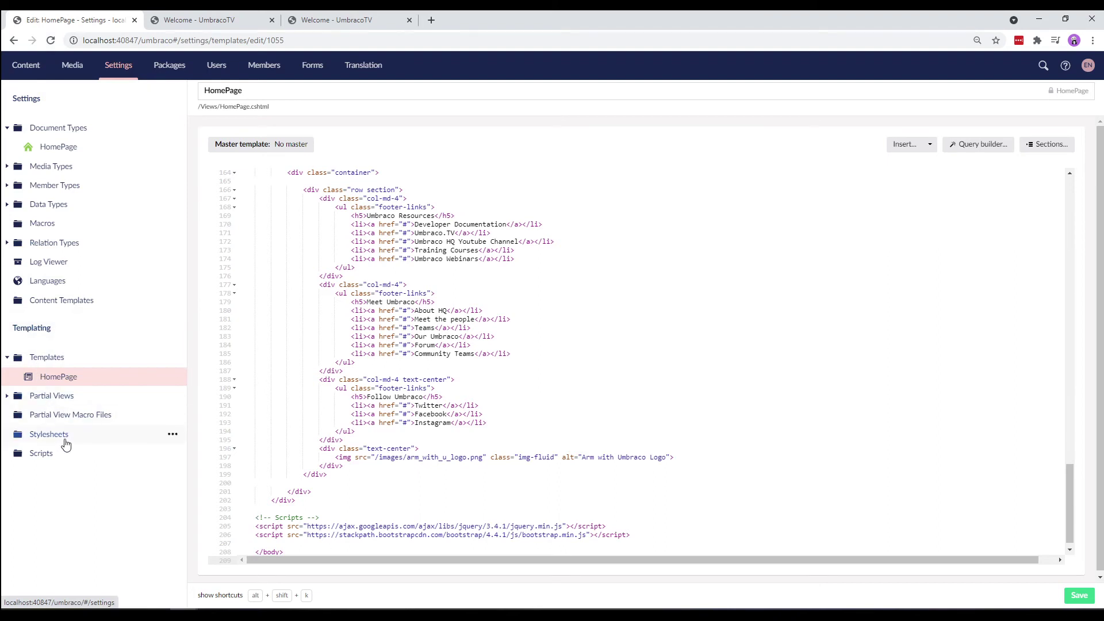
left_click(173, 434)
left_click(230, 147)
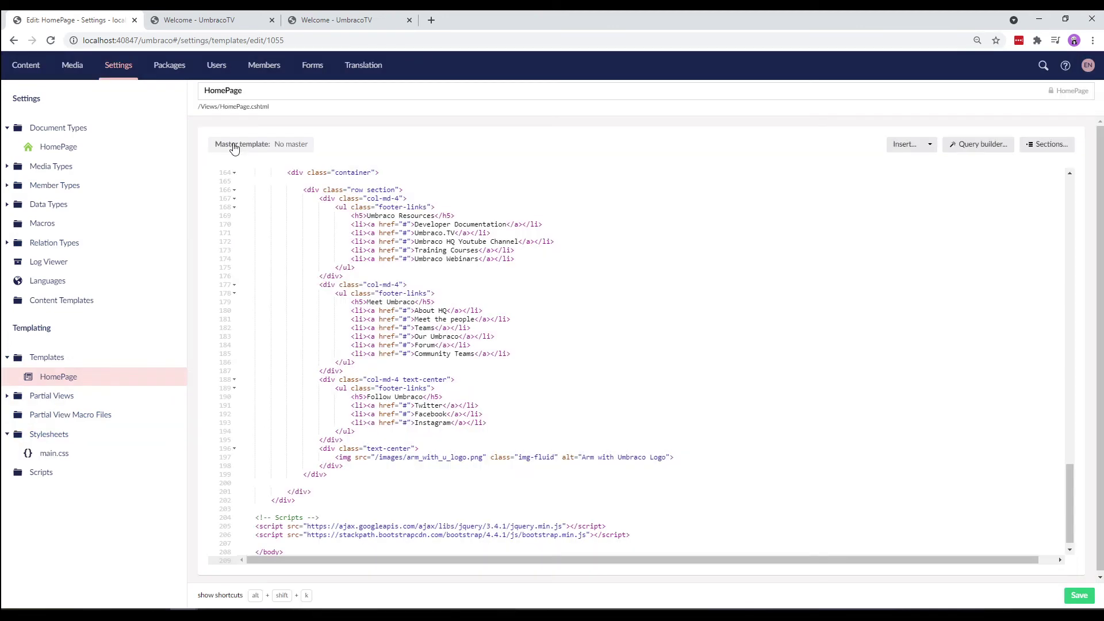
left_click(60, 459)
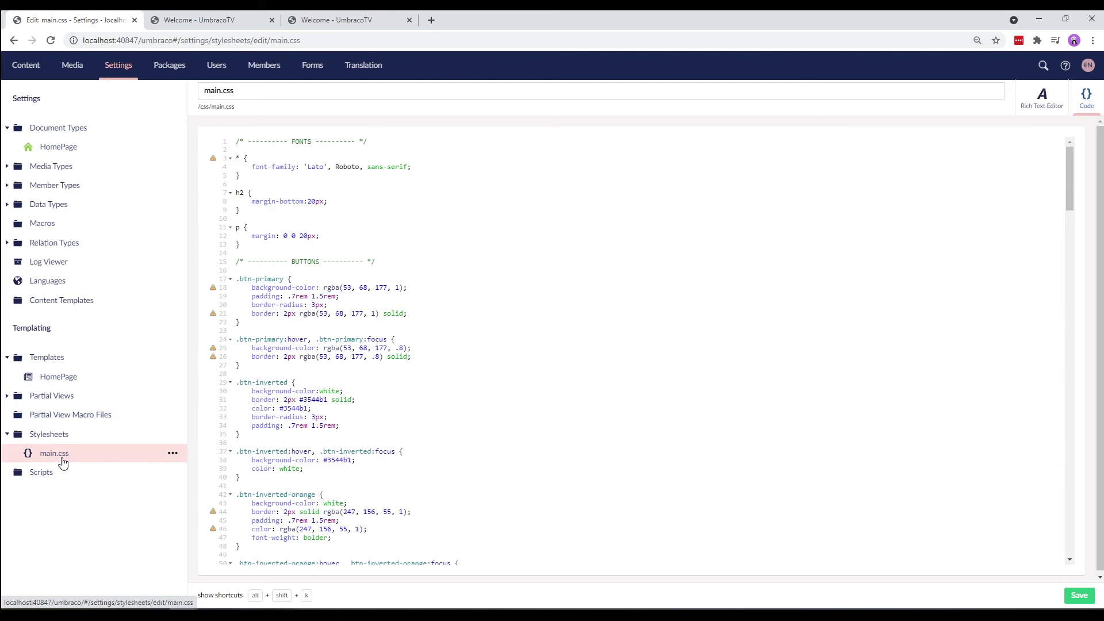
Confirm the HomePage template links /css/main.css, then return to the Welcome page tab.
left_click(82, 379)
left_click(221, 302)
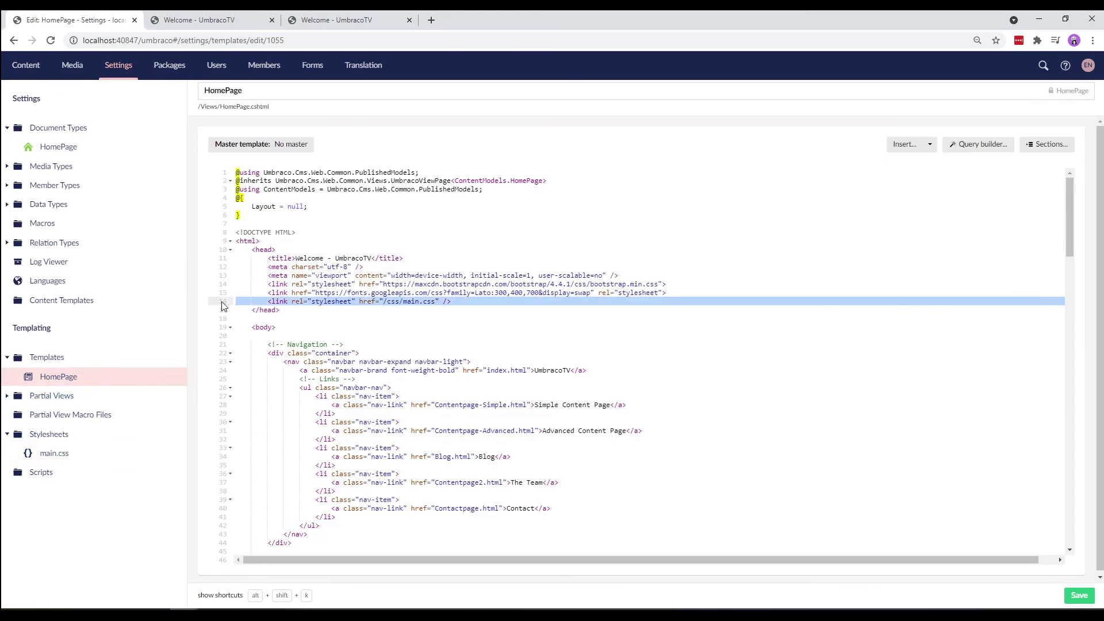
left_click(284, 301)
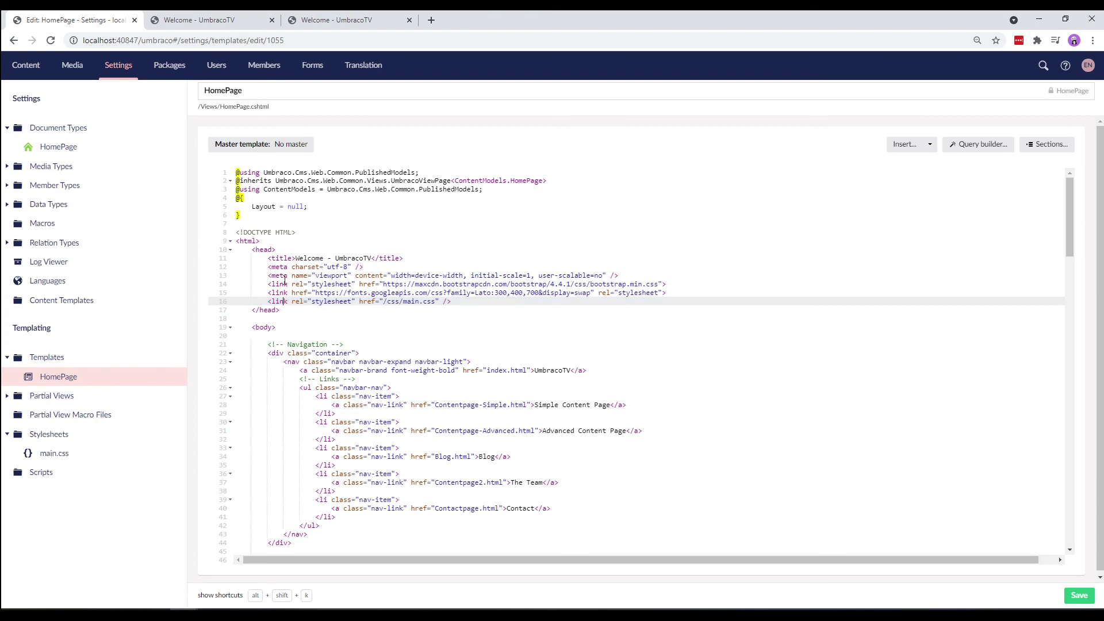
left_click(242, 21)
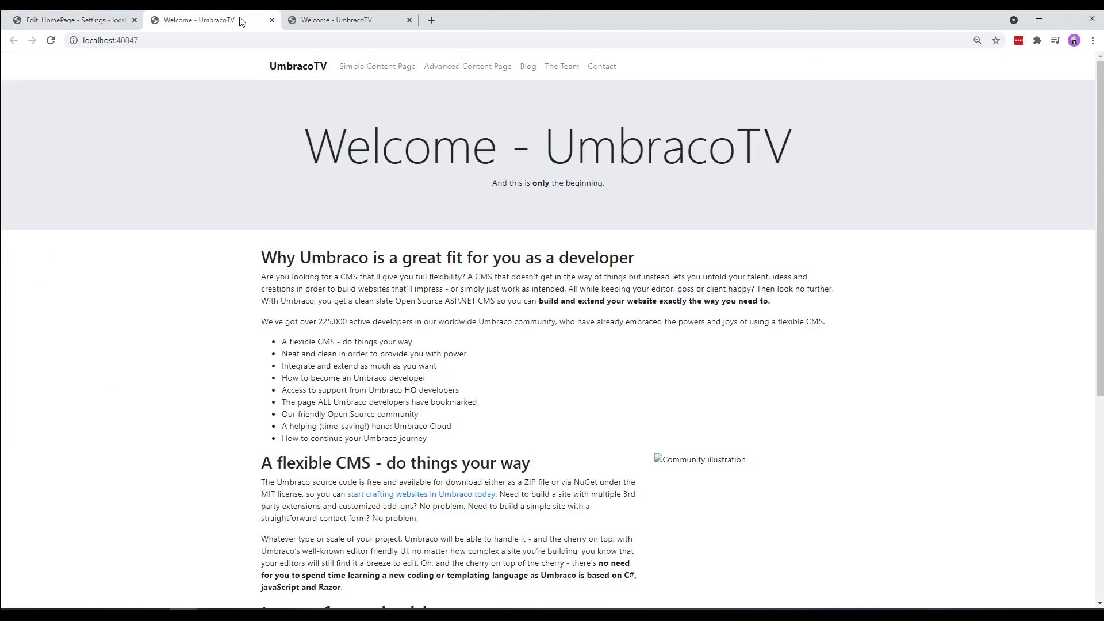
Reload the localhost Welcome page to show the dark banner, styling and images.
left_click(50, 42)
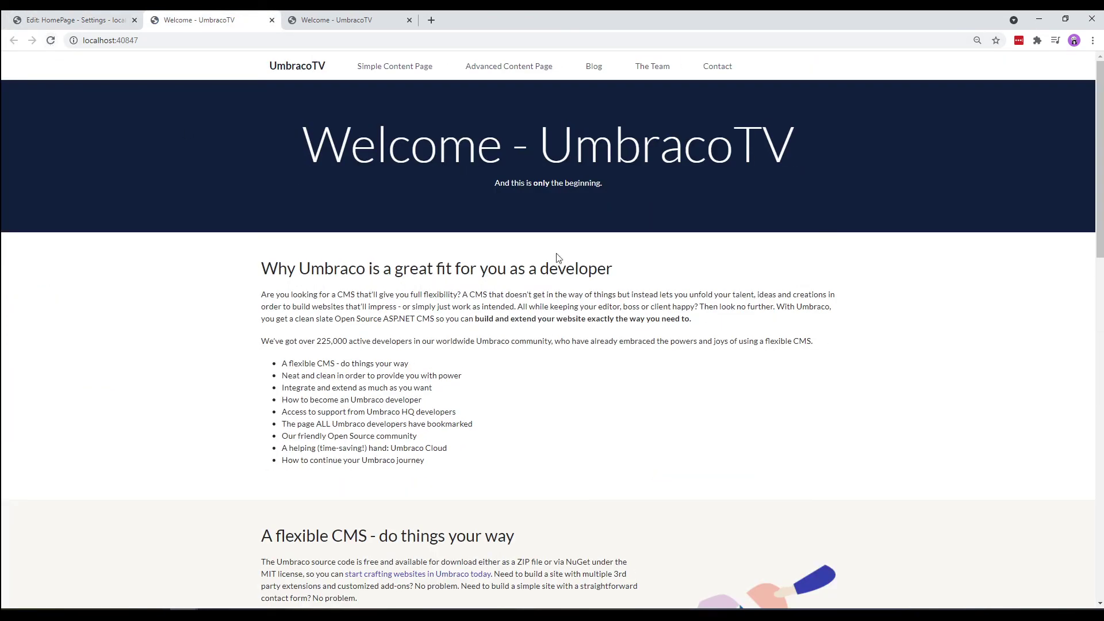
mouse_move(1099, 166)
left_mouse_down()
mouse_move(1092, 248)
mouse_move(1078, 146)
left_mouse_up()
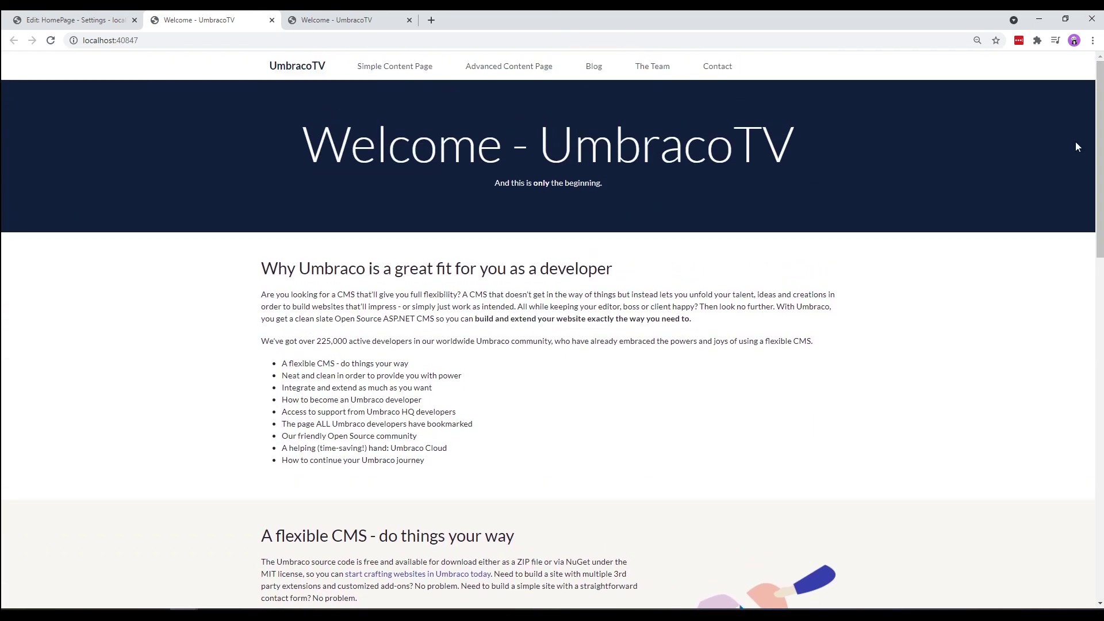